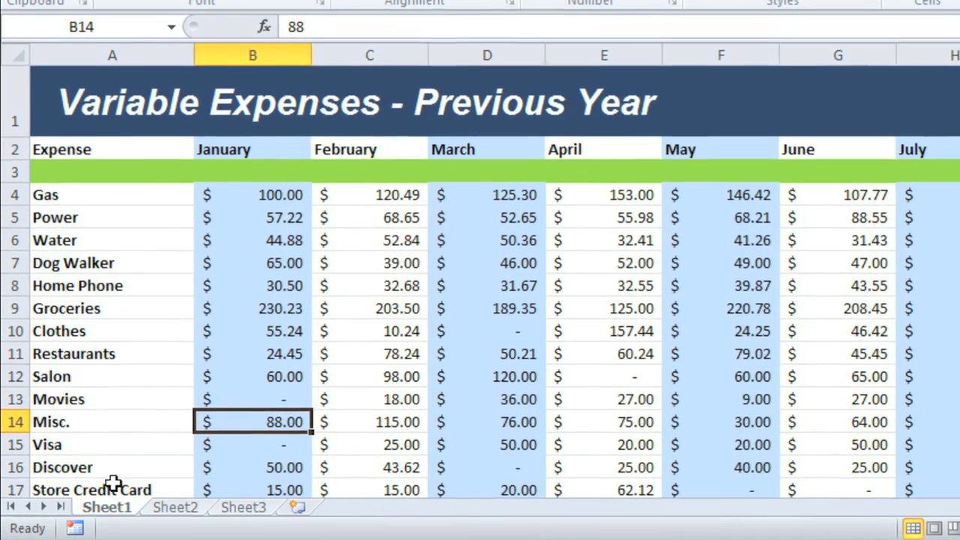
Step: Browse the January and February sheets, add blank Sheet13 after November, then return to November
{"action": "left_click", "coordinate": [175, 508]}
{"action": "left_click", "coordinate": [246, 508]}
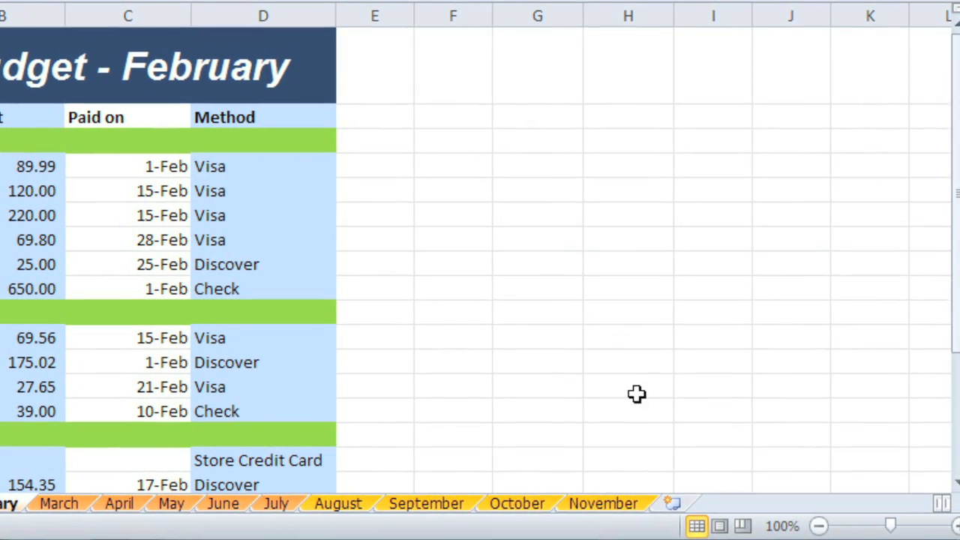
{"action": "left_click", "coordinate": [656, 502]}
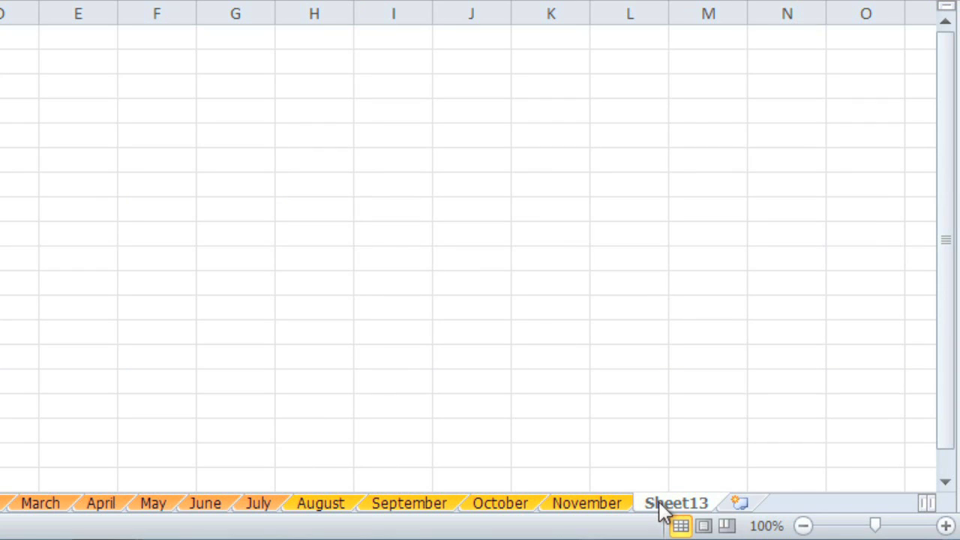
{"action": "left_click", "coordinate": [619, 505]}
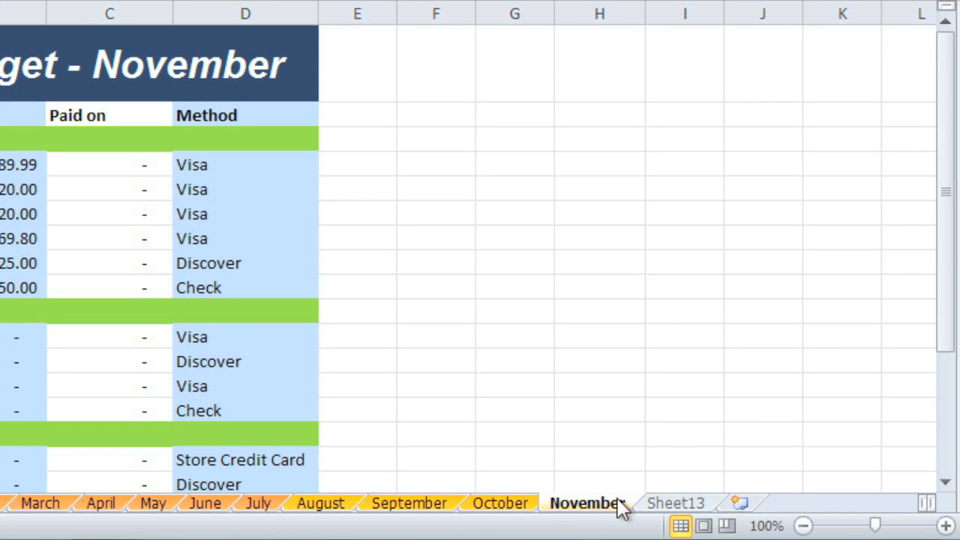
Step: Copy the November sheet with 'Create a copy' ticked, placed at (move to end)
{"action": "right_click", "coordinate": [618, 500]}
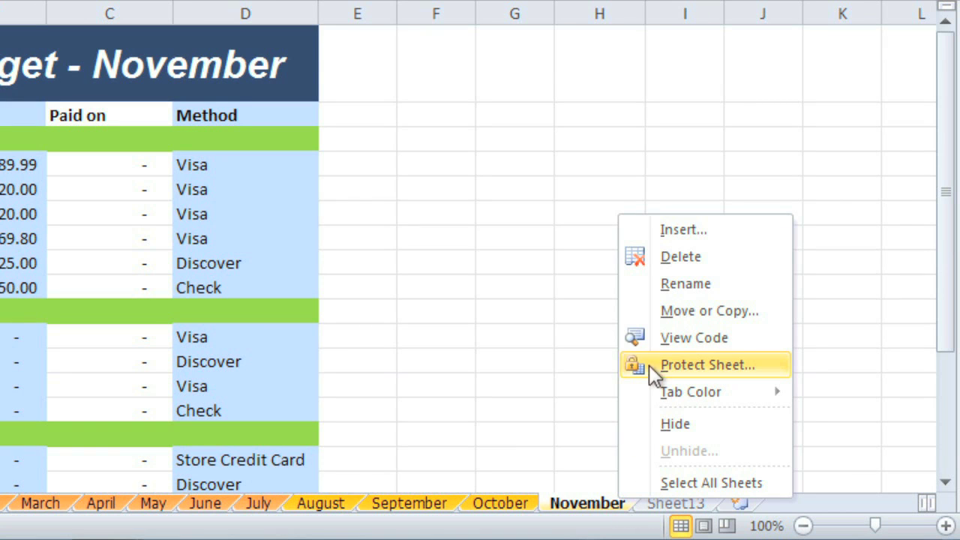
{"action": "left_click", "coordinate": [647, 313]}
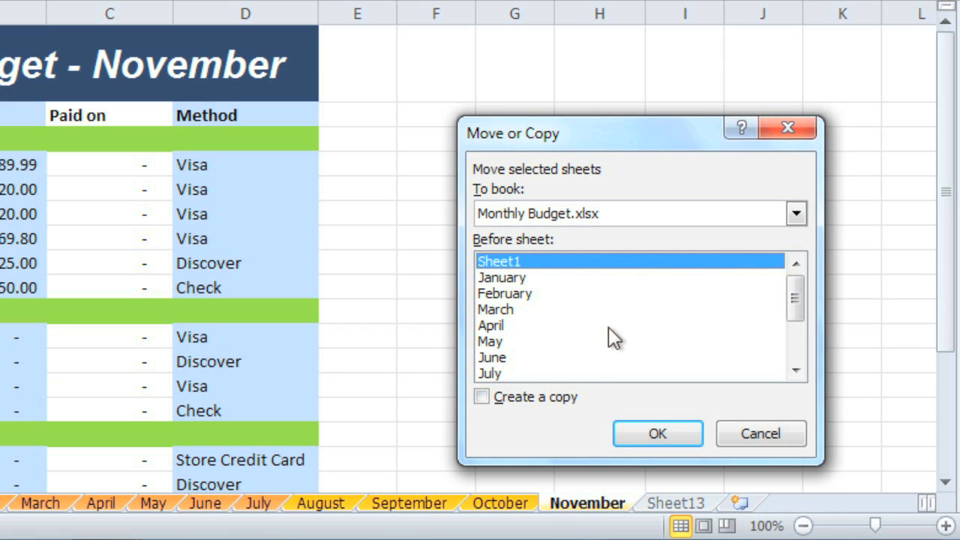
{"action": "left_click", "coordinate": [548, 397]}
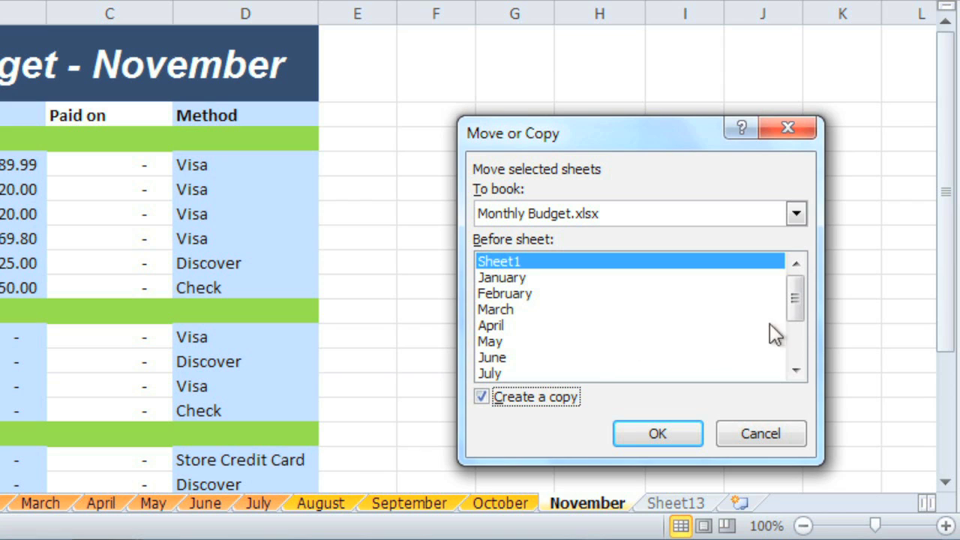
{"action": "left_click_drag", "start_coordinate": [799, 310], "coordinate": [772, 353]}
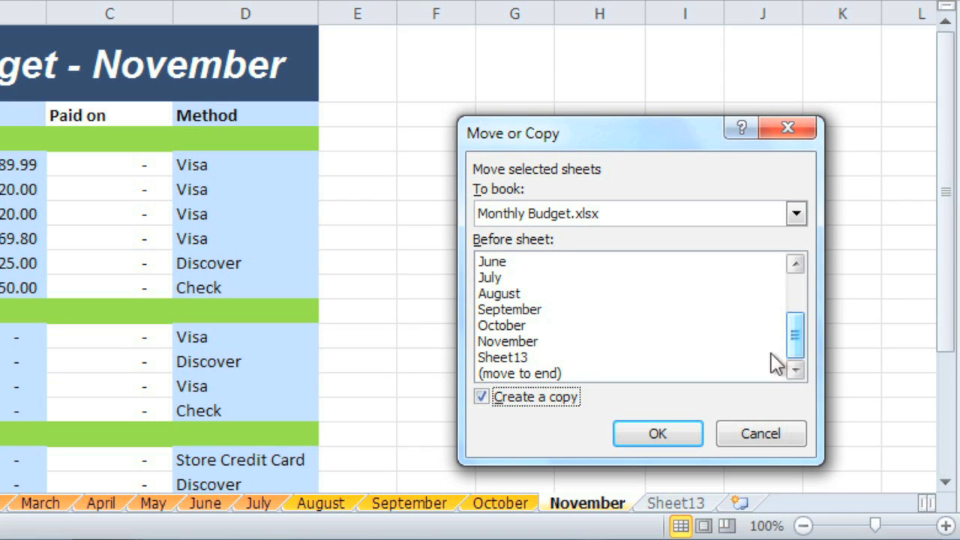
{"action": "left_click", "coordinate": [578, 374]}
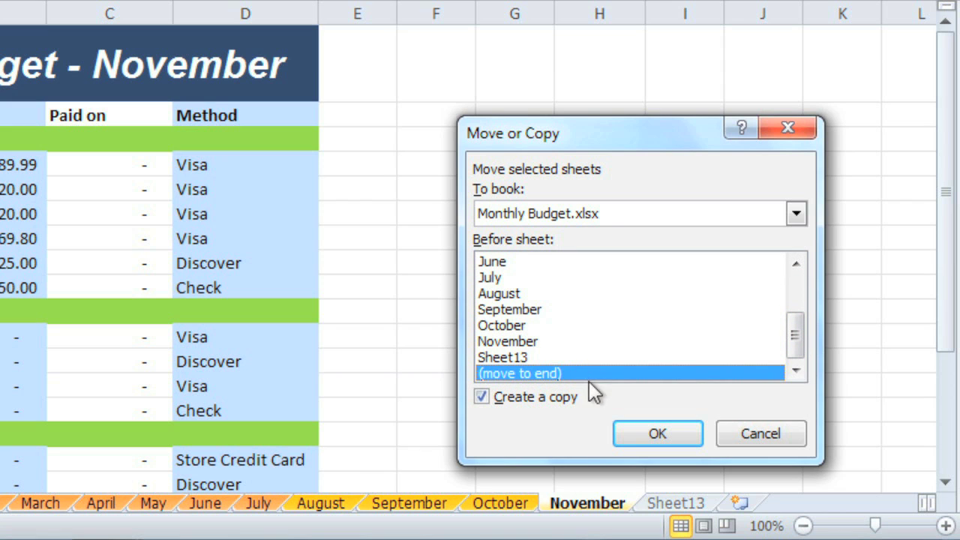
{"action": "left_click", "coordinate": [635, 434]}
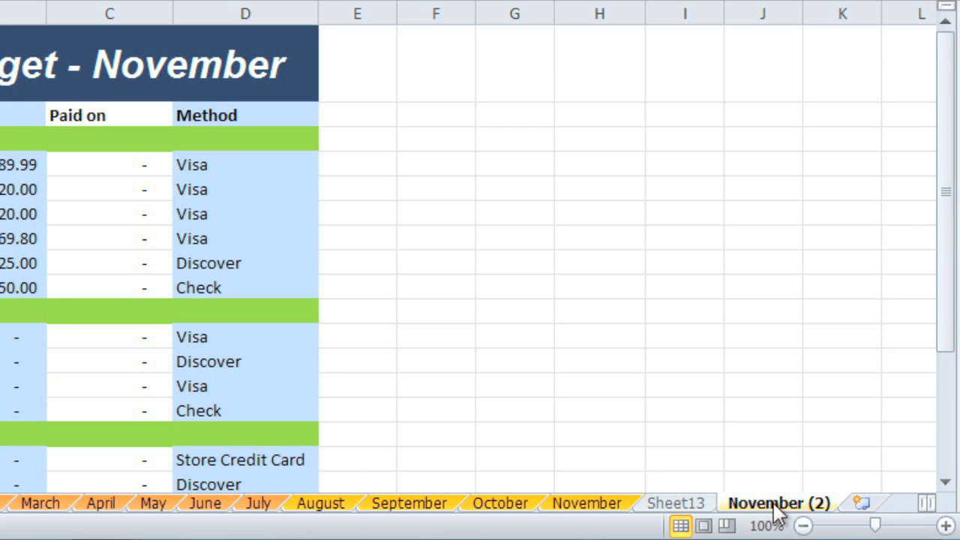
Step: Rename the November (2) tab to 'December' and select title cell A1
{"action": "right_click", "coordinate": [777, 514]}
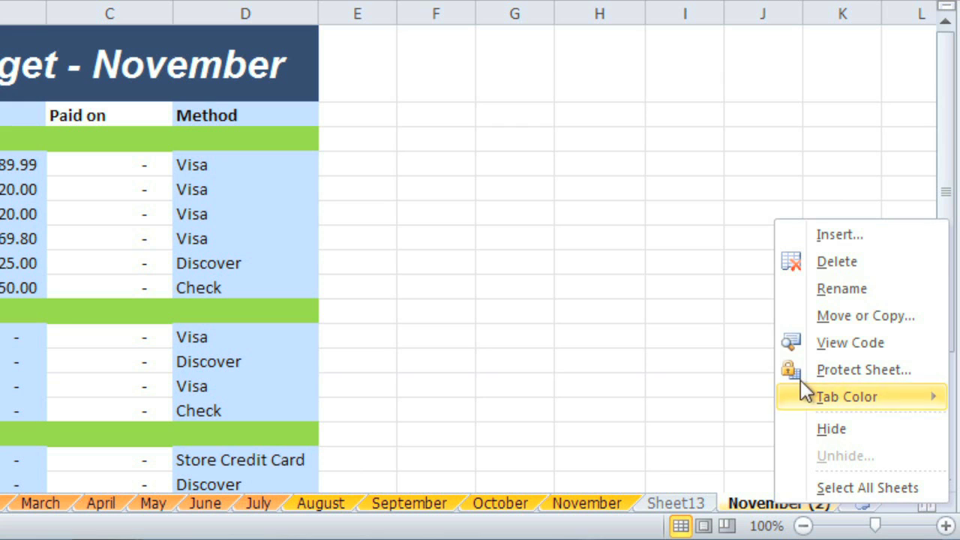
{"action": "left_click", "coordinate": [801, 289]}
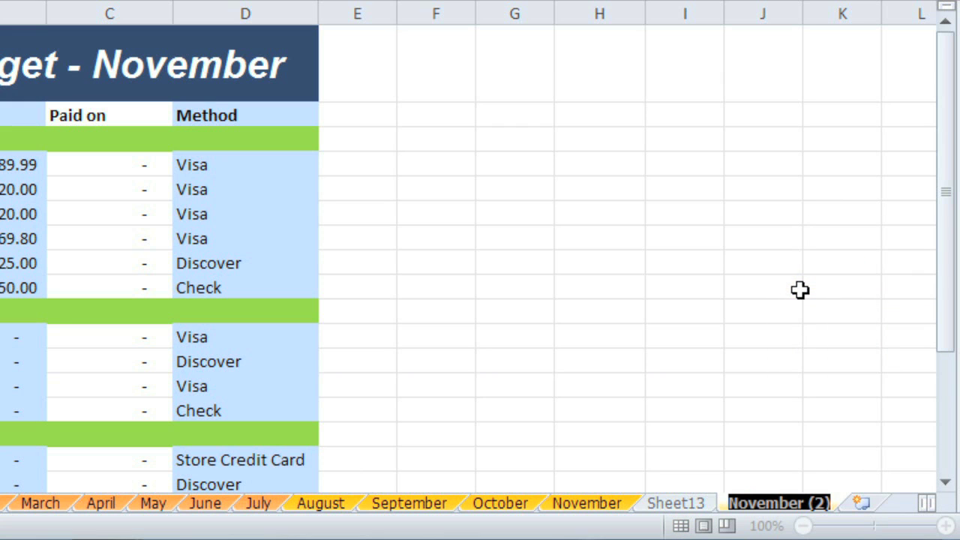
{"action": "type", "text": "December"}
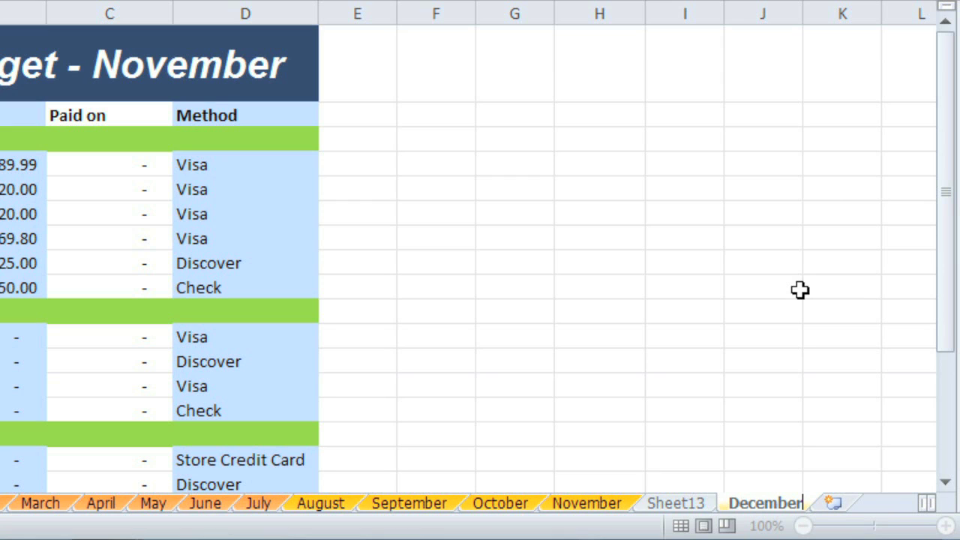
{"action": "key", "text": "Return"}
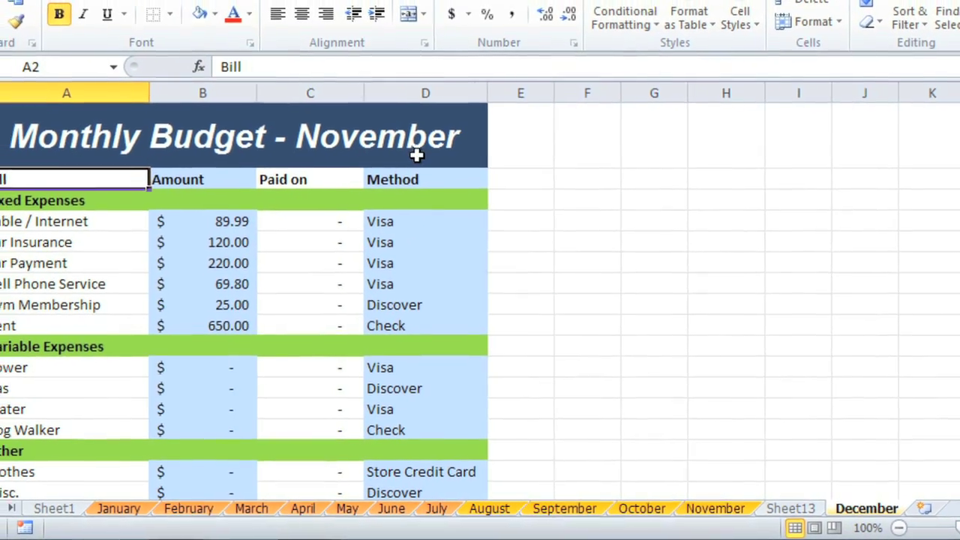
{"action": "left_click", "coordinate": [405, 133]}
Step: Replace 'November' with 'December' in cell A1 so it reads 'Monthly Budget - December'
{"action": "double_click", "coordinate": [405, 134]}
{"action": "double_click", "coordinate": [446, 151]}
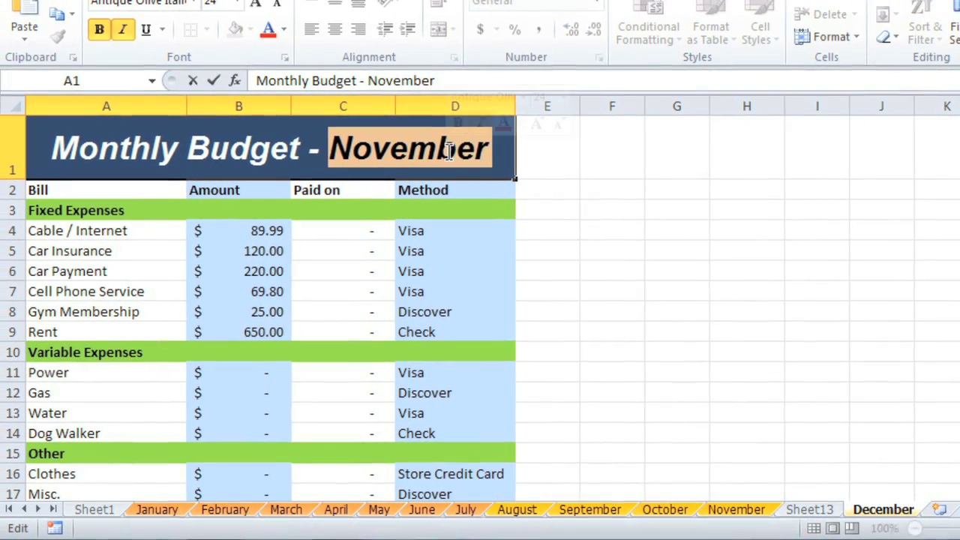
{"action": "type", "text": "December"}
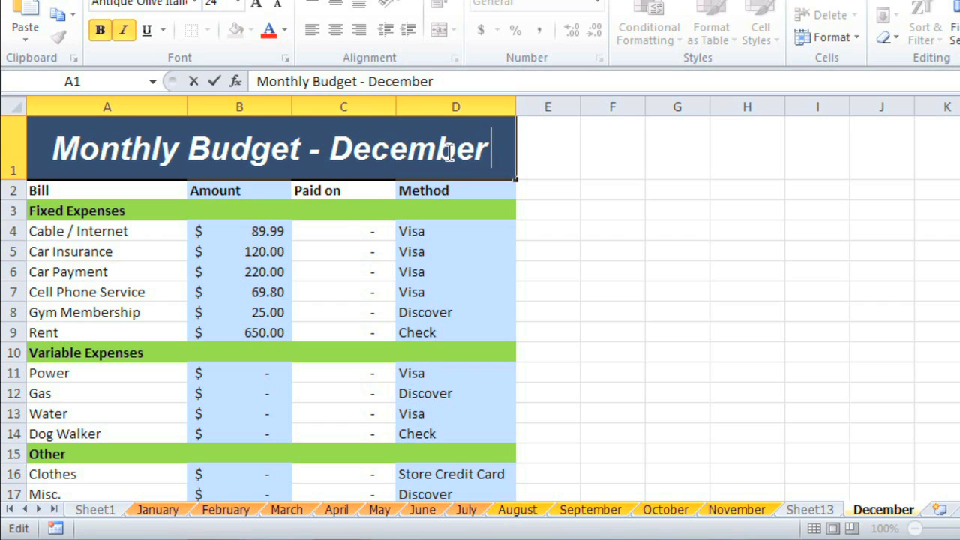
{"action": "key", "text": "Return"}
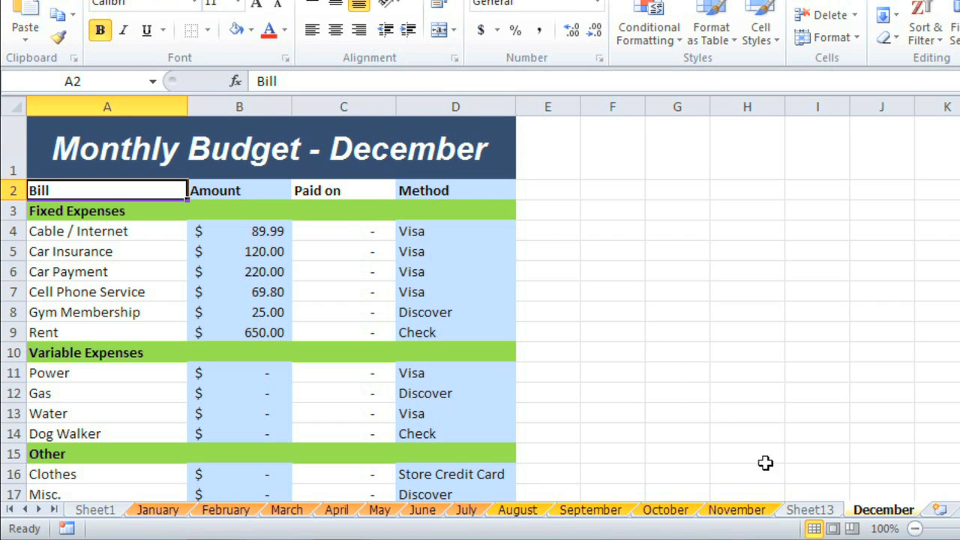
Step: Delete the blank Sheet13 so December directly follows November
{"action": "right_click", "coordinate": [813, 514]}
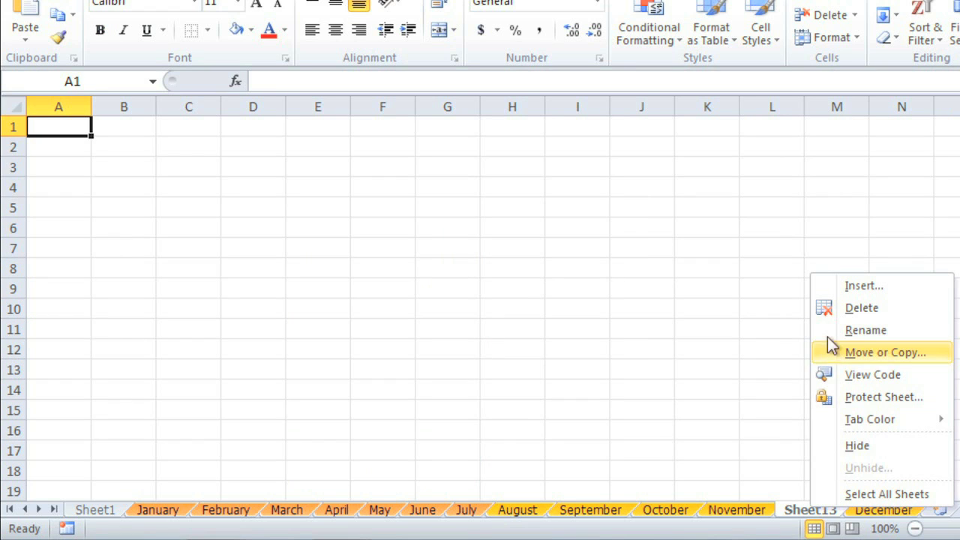
{"action": "left_click", "coordinate": [830, 315]}
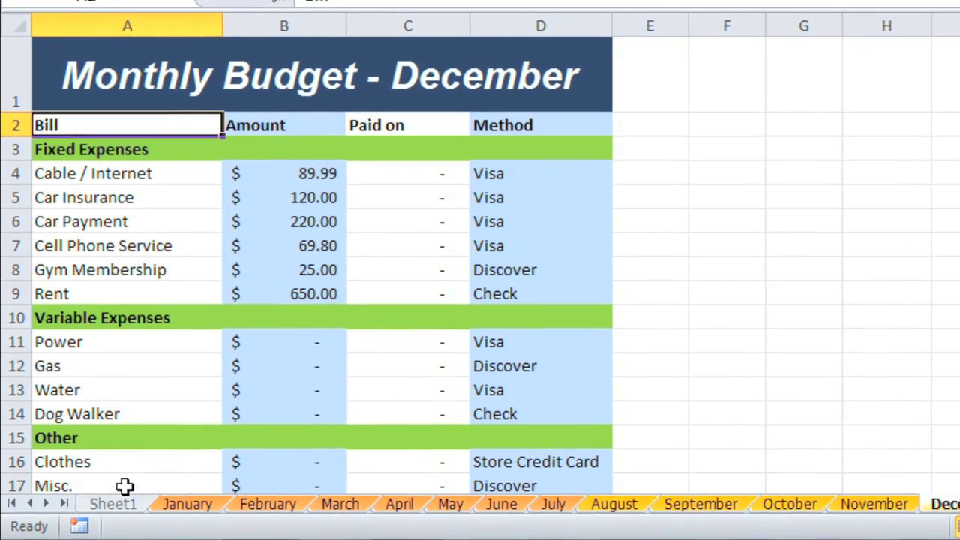
Step: Rename the Variable Expenses sheet tab from Sheet1 to 'Previous Year'
{"action": "left_click", "coordinate": [110, 505]}
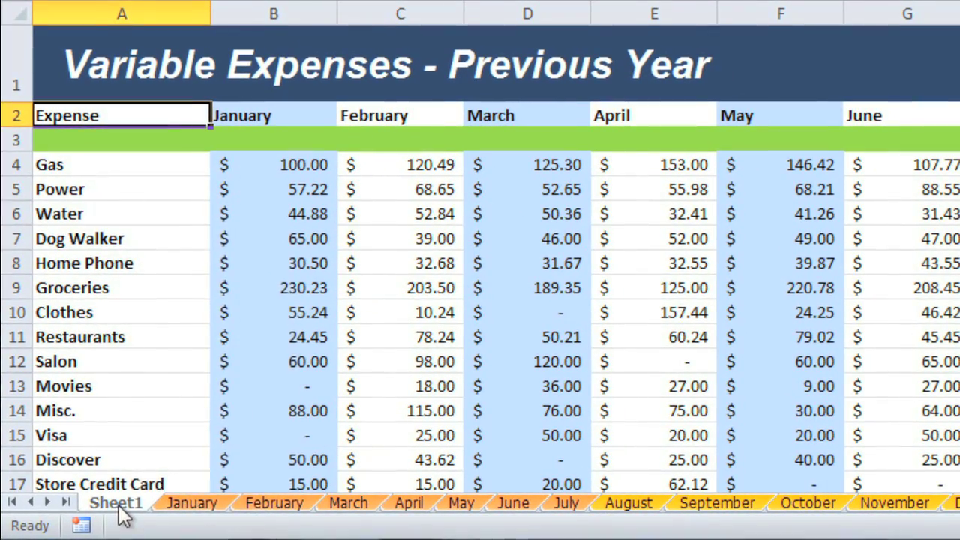
{"action": "right_click", "coordinate": [120, 507]}
{"action": "left_click", "coordinate": [230, 296]}
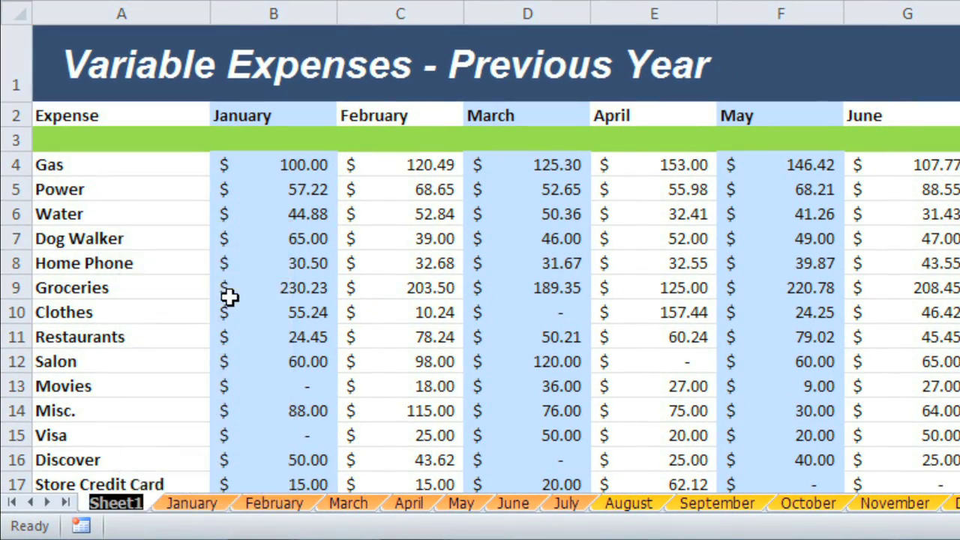
{"action": "type", "text": "Previous Year"}
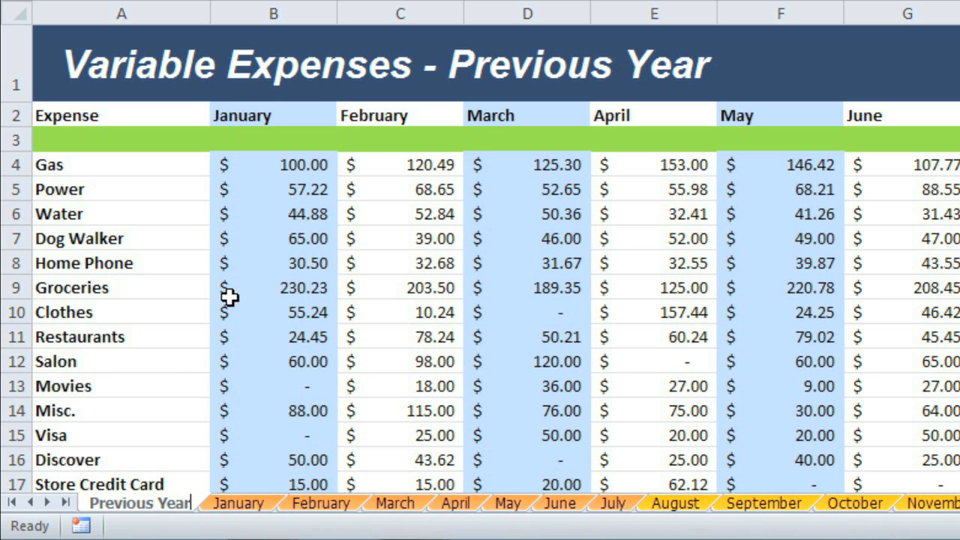
{"action": "key", "text": "Return"}
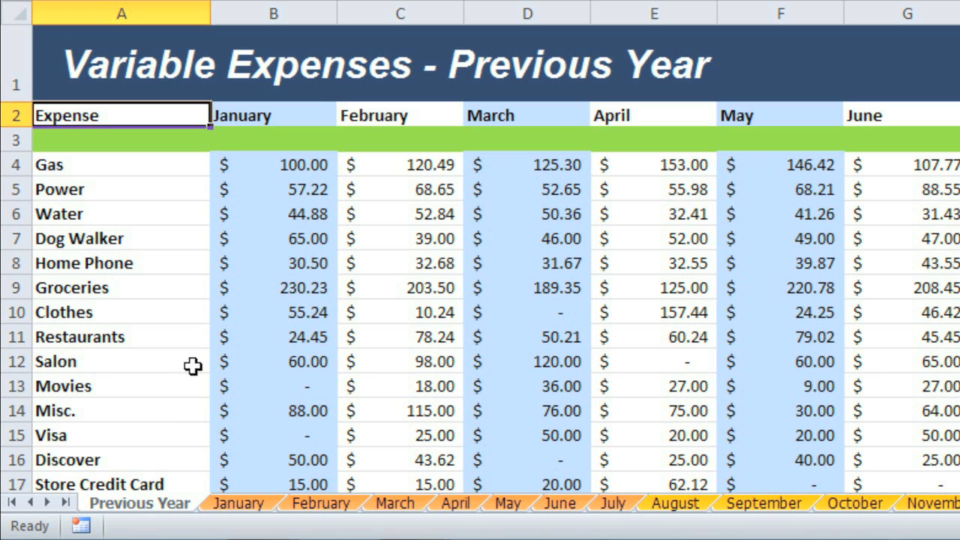
Step: Give the Previous Year tab a dark blue colour and check it from the January sheet
{"action": "right_click", "coordinate": [146, 506]}
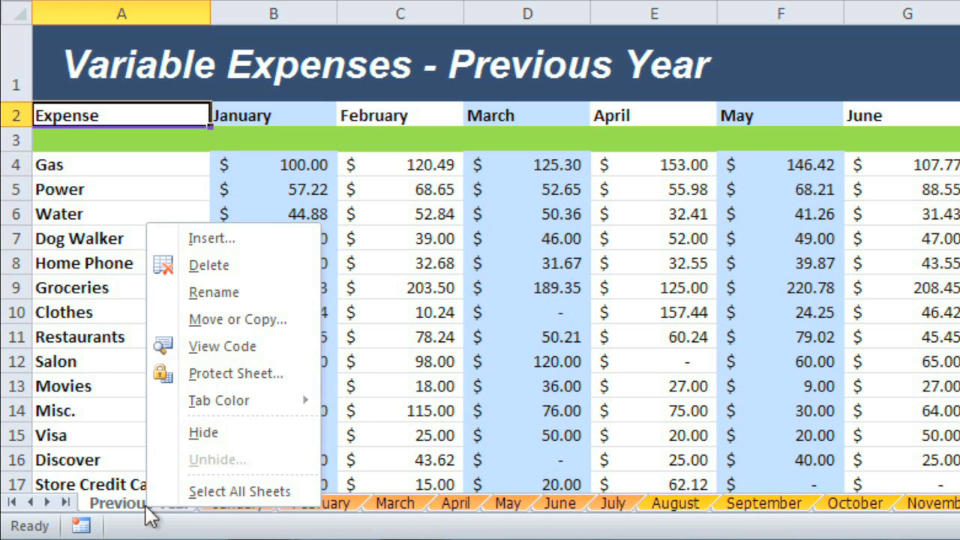
{"action": "mouse_move", "coordinate": [235, 398]}
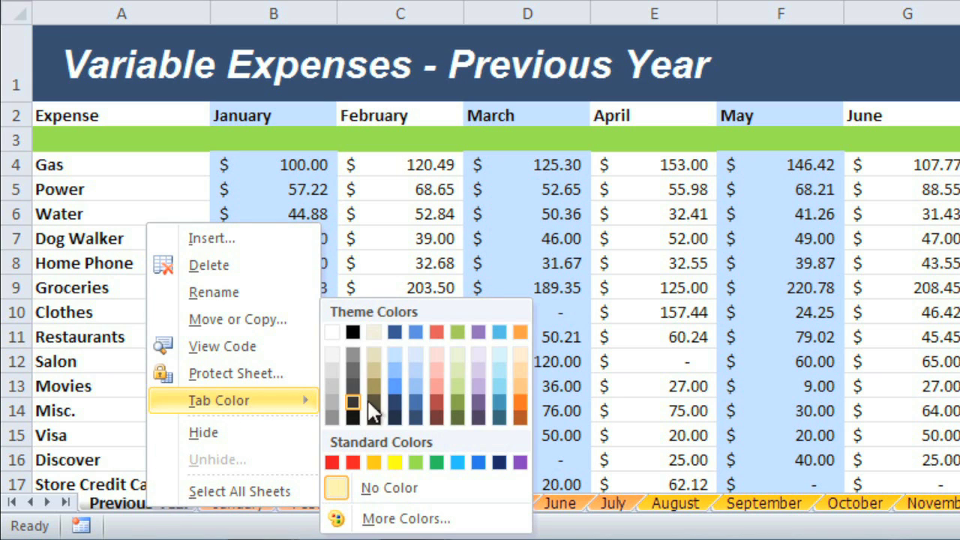
{"action": "left_click", "coordinate": [395, 405]}
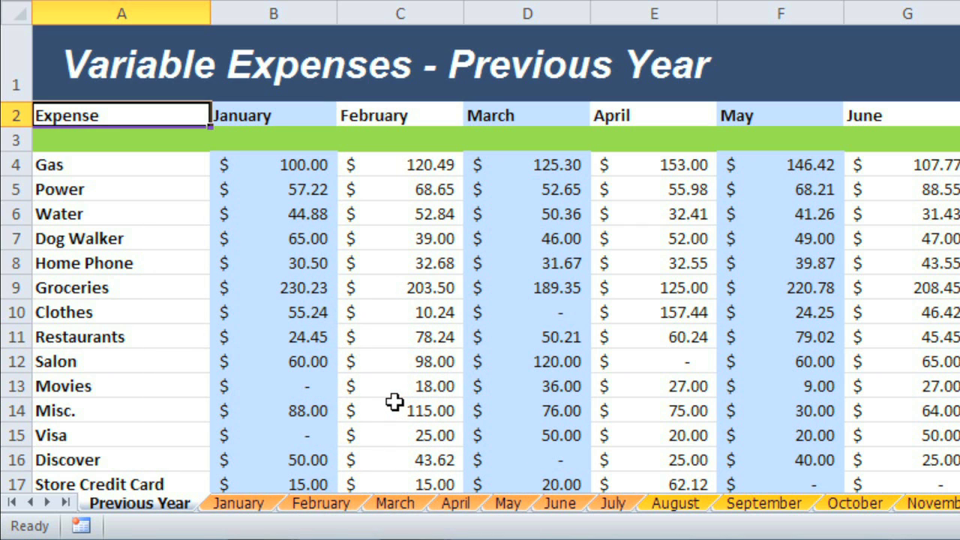
{"action": "left_click", "coordinate": [239, 507]}
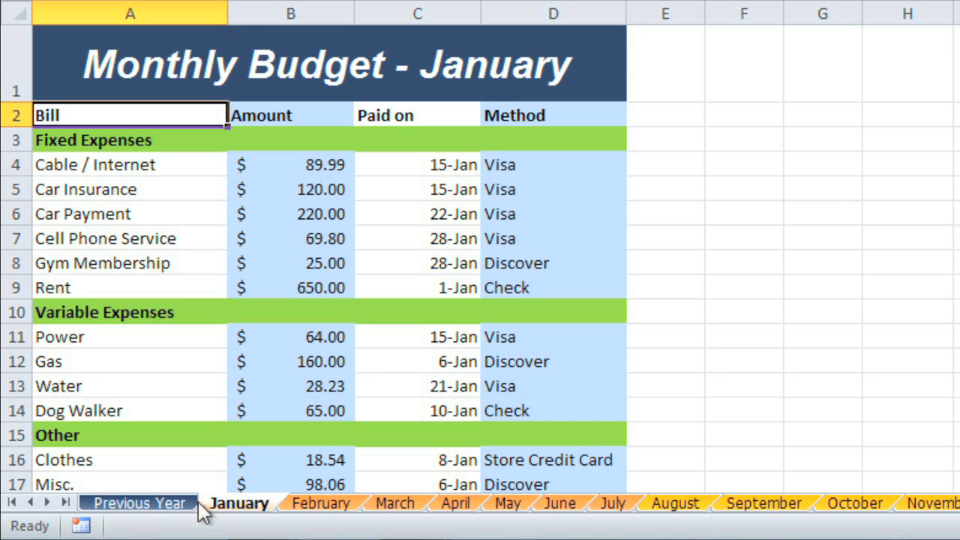
{"action": "left_click", "coordinate": [162, 508]}
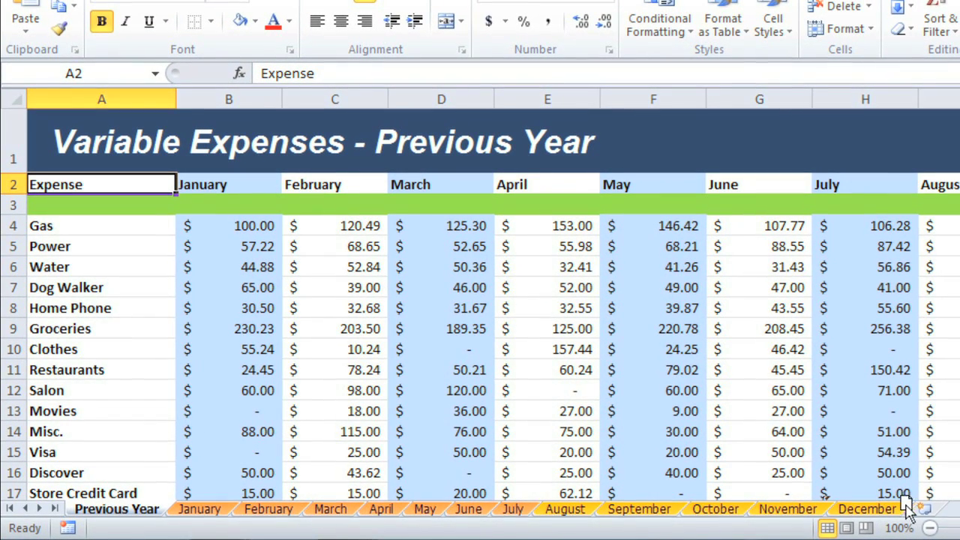
Step: Drag the Previous Year tab to the end of the workbook, after December
{"action": "left_click_drag", "start_coordinate": [903, 497], "coordinate": [936, 503]}
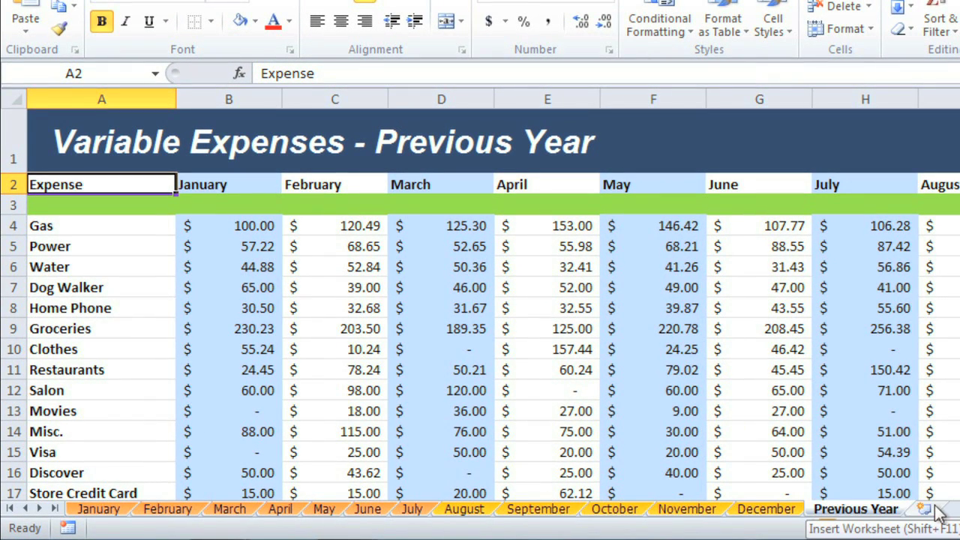